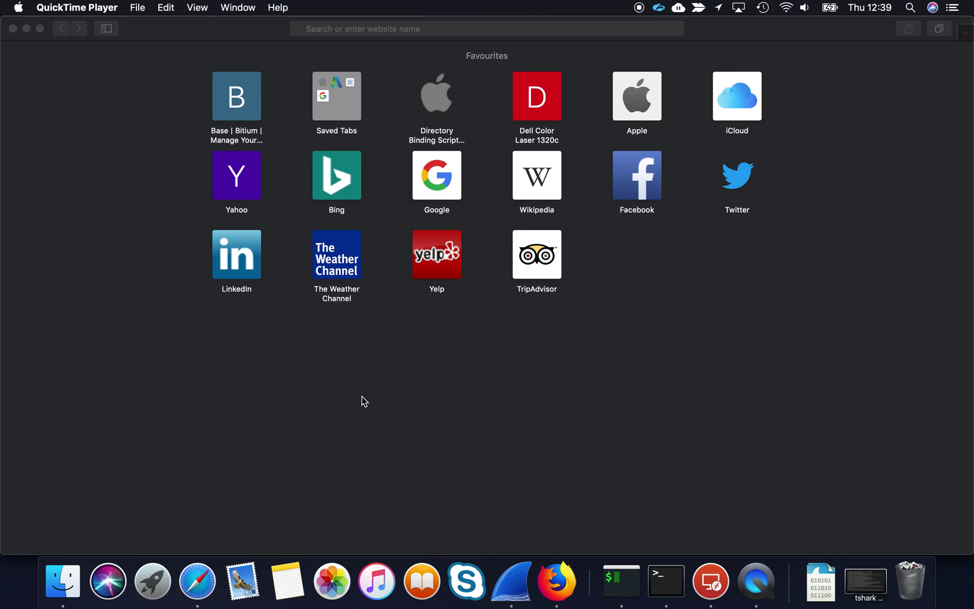
Load 888.com in Safari, get the Gambling block page, then bring up the remote desktop
{"action": "left_click", "coordinate": [404, 28]}
{"action": "type", "text": "8"}
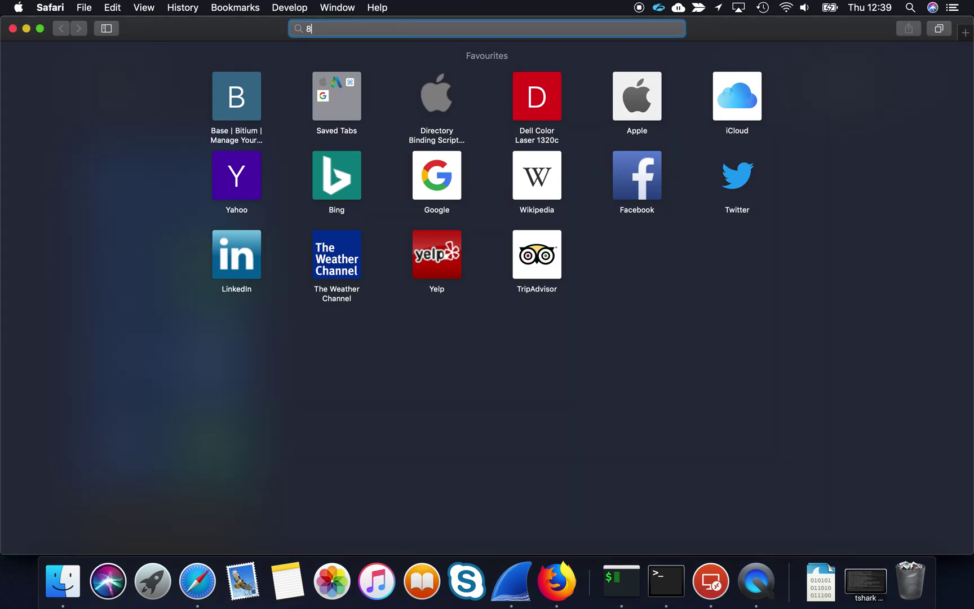
{"action": "type", "text": "88.com"}
{"action": "key", "text": "Return"}
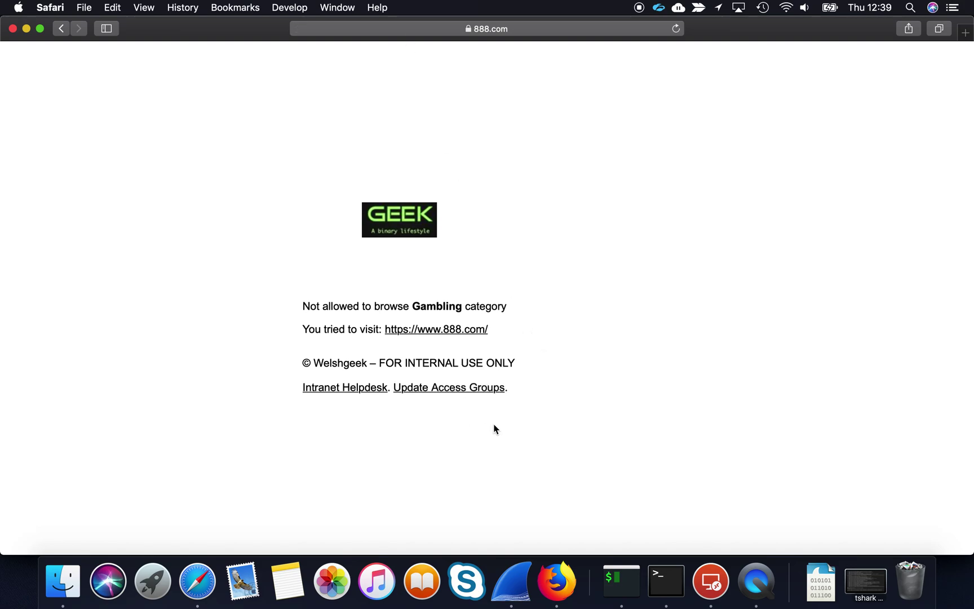
{"action": "key", "text": "super+Tab"}
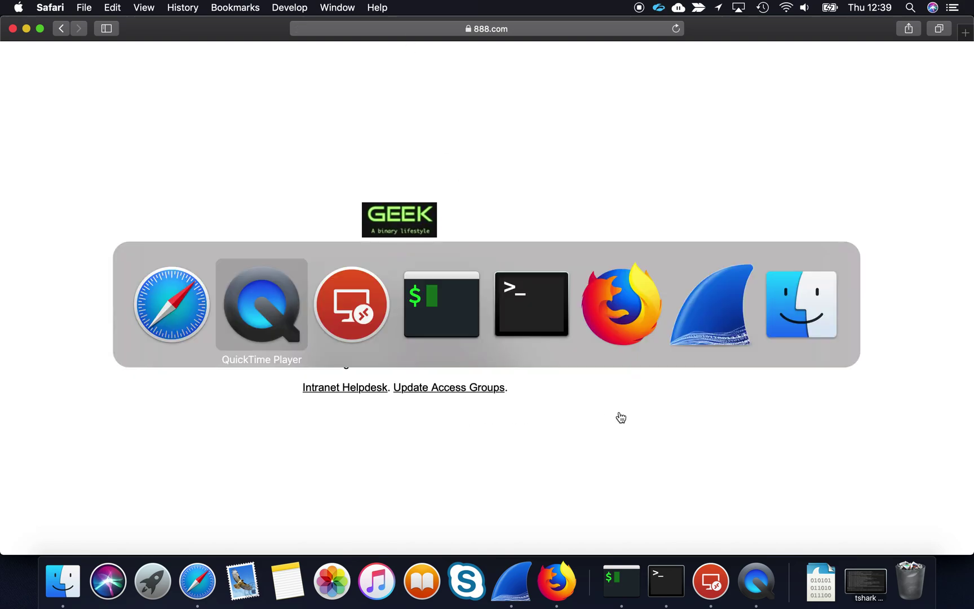
{"action": "key", "text": "super+Tab"}
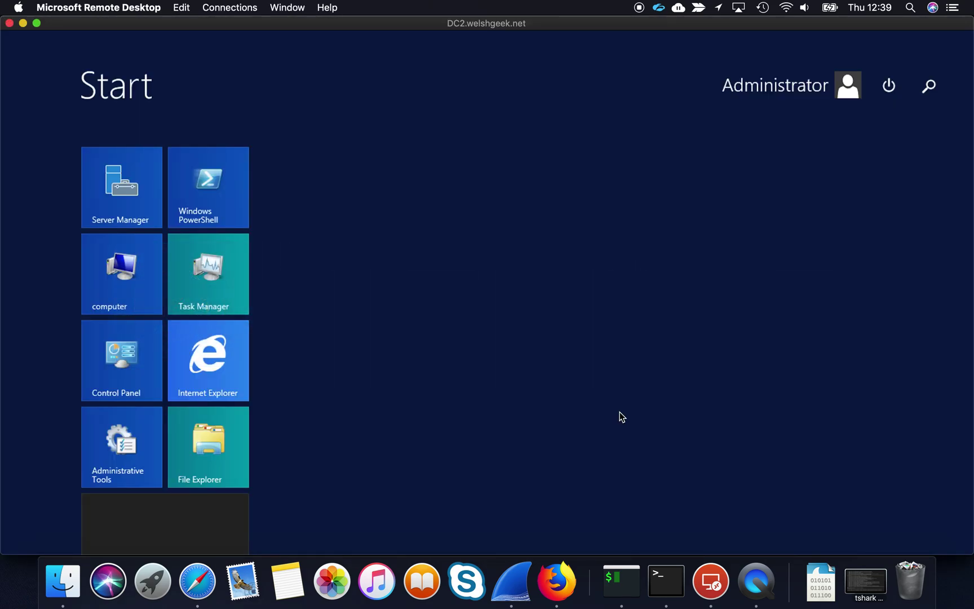
Add the Internet Adult group to the user's Member Of list and apply it
{"action": "key", "text": "Escape"}
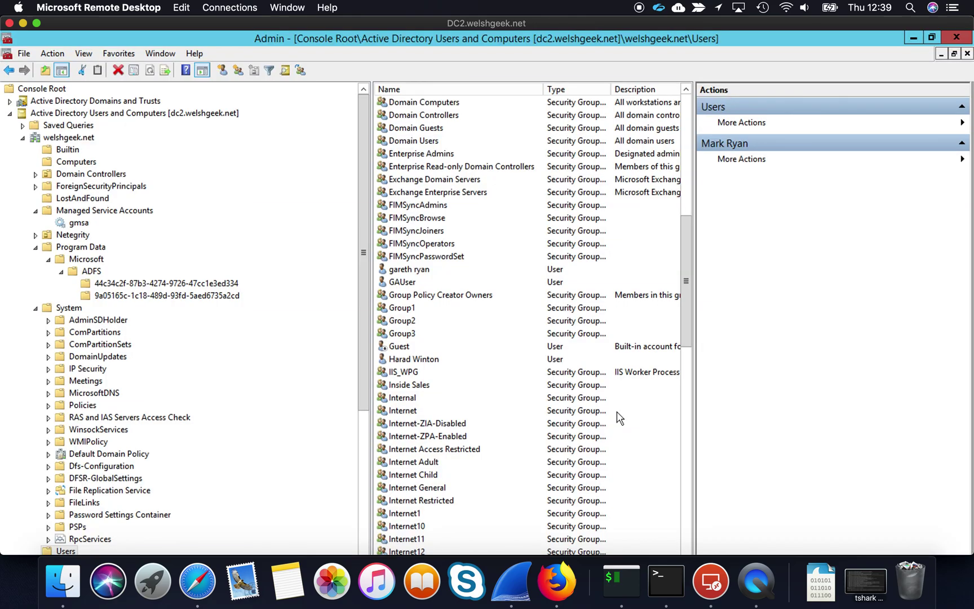
{"action": "left_click", "coordinate": [690, 463]}
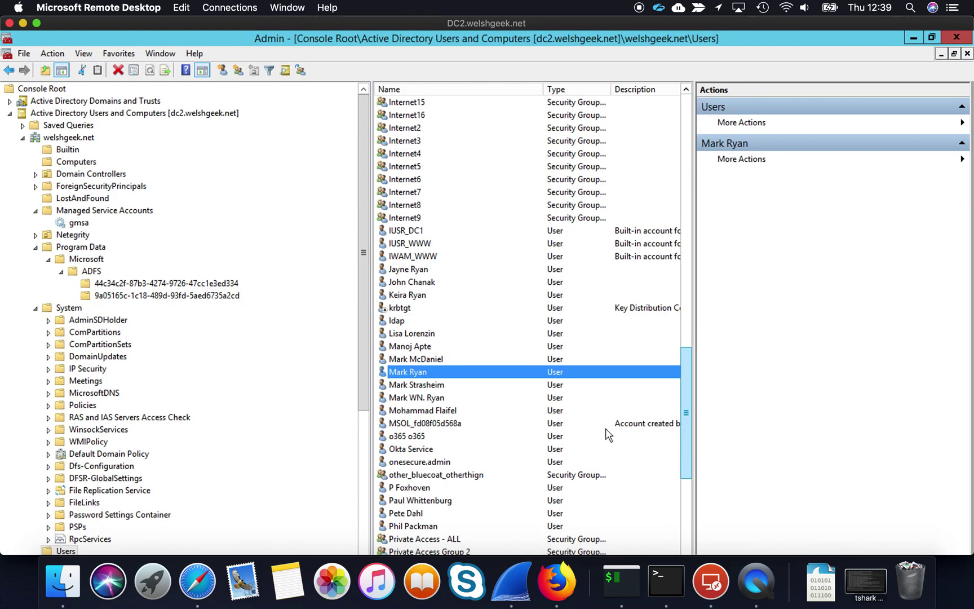
{"action": "double_click", "coordinate": [457, 374]}
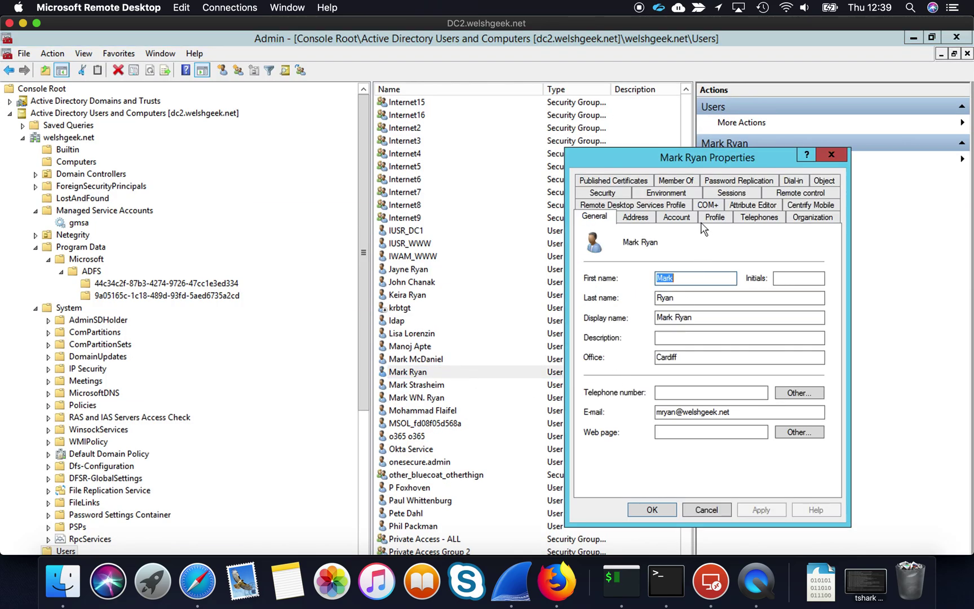
{"action": "left_click", "coordinate": [684, 182]}
{"action": "left_click", "coordinate": [620, 386]}
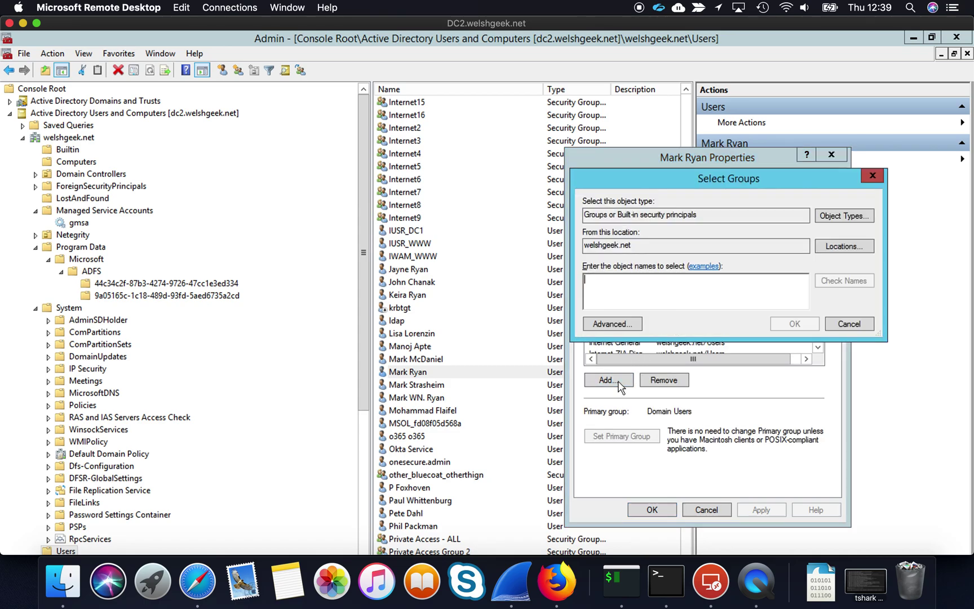
{"action": "type", "text": "internet adu"}
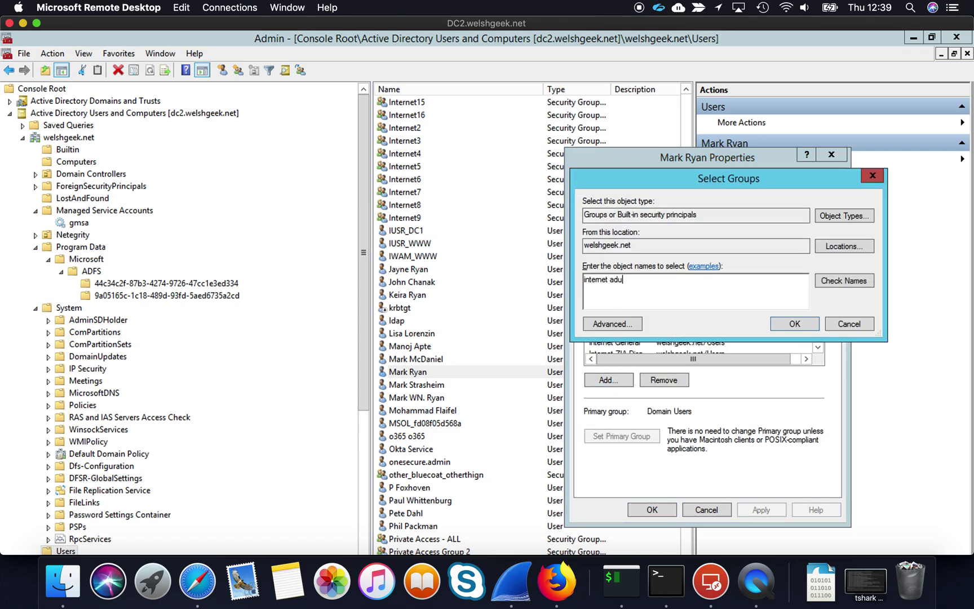
{"action": "key", "text": "Return"}
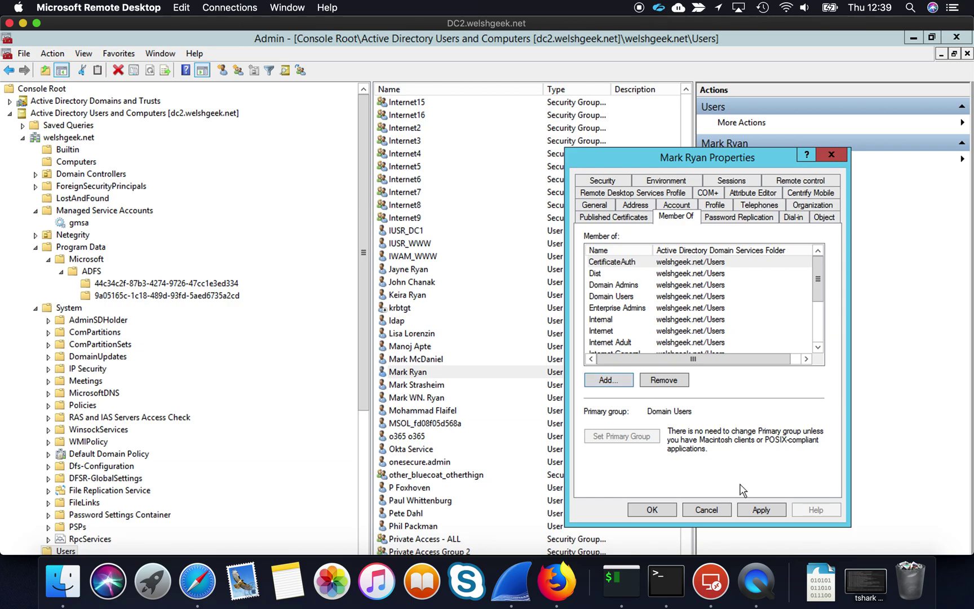
{"action": "left_click", "coordinate": [759, 510]}
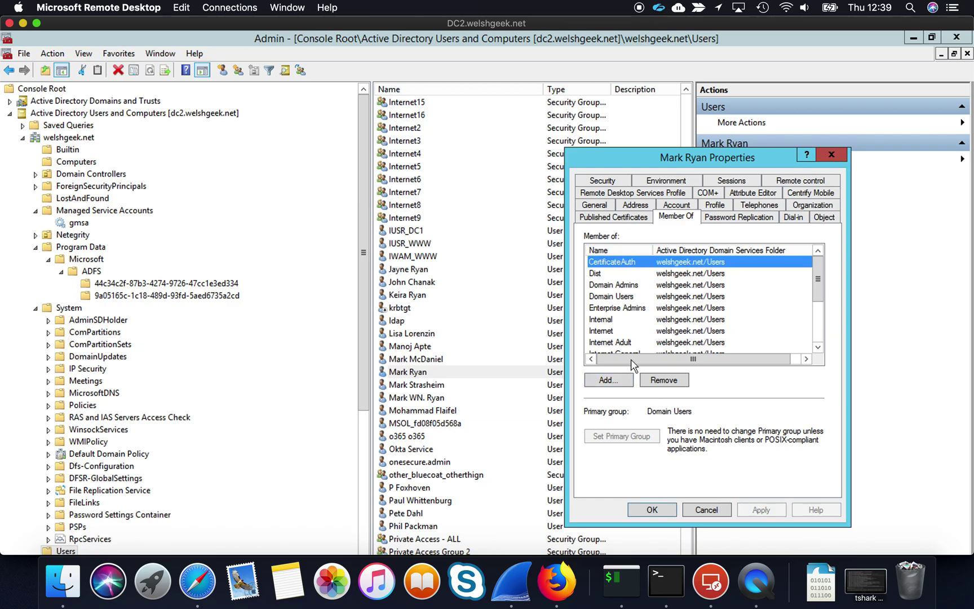
{"action": "key", "text": "super+Tab"}
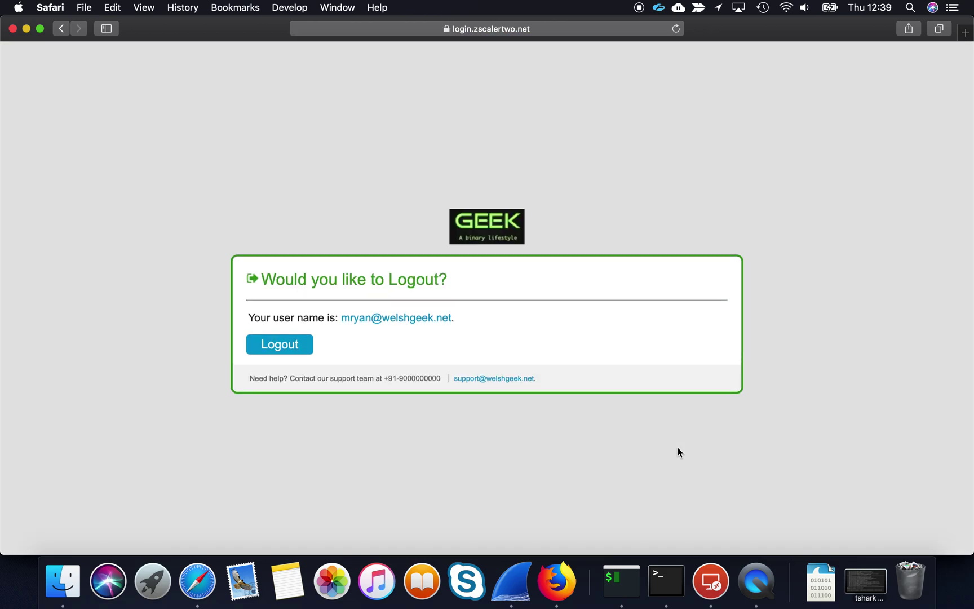
Load 888.com in Safari, which now opens the casino site
{"action": "key", "text": "super+l"}
{"action": "type", "text": "888.com"}
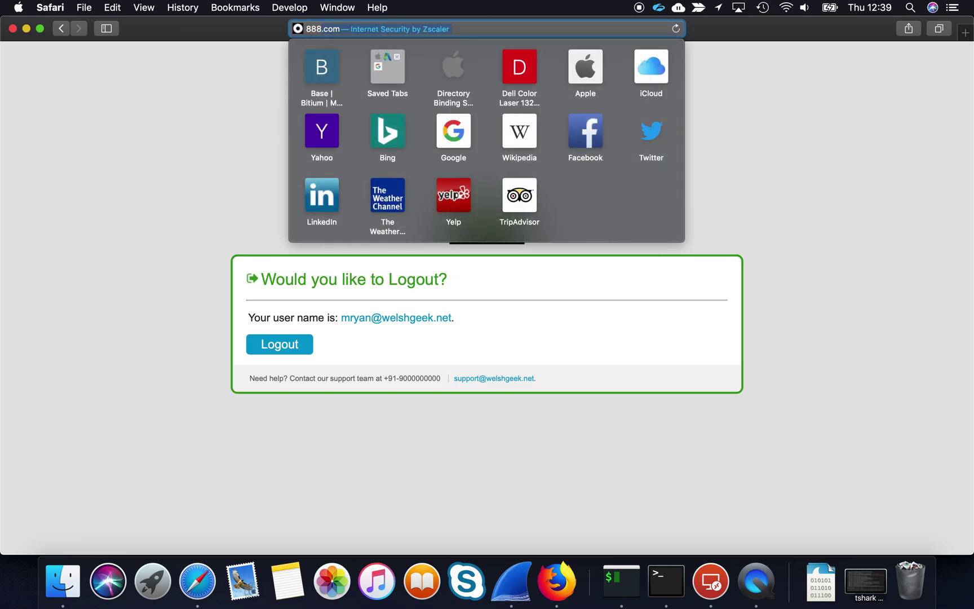
{"action": "key", "text": "Return"}
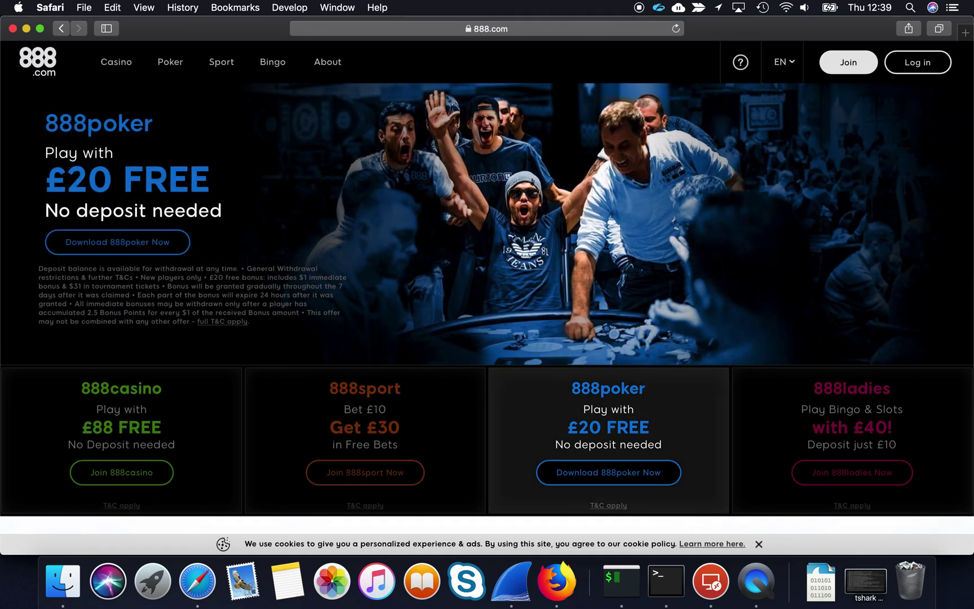
Visit xxx.com and see it blocked under the Pornography category
{"action": "key", "text": "super+l"}
{"action": "type", "text": "xxx.com"}
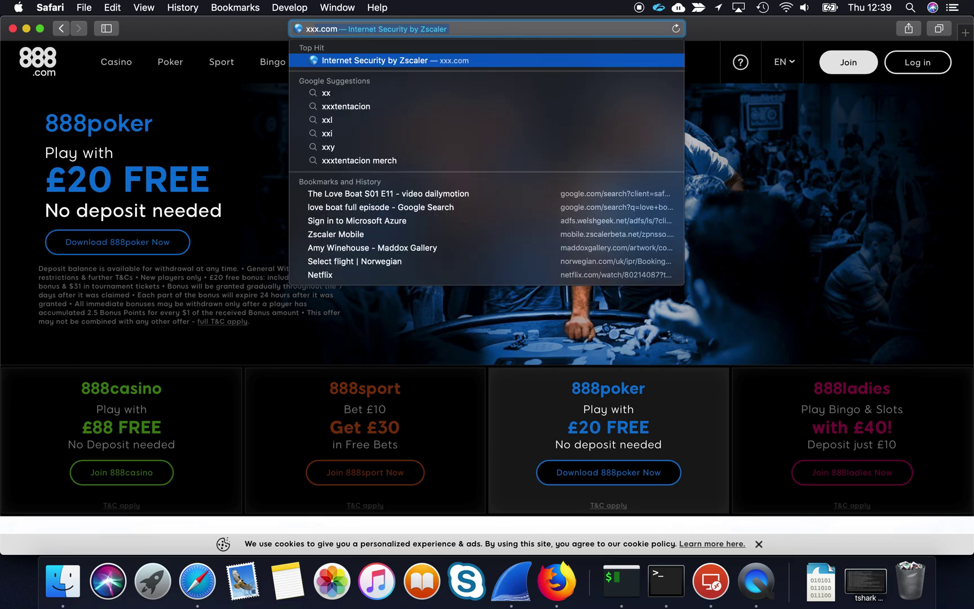
{"action": "key", "text": "Return"}
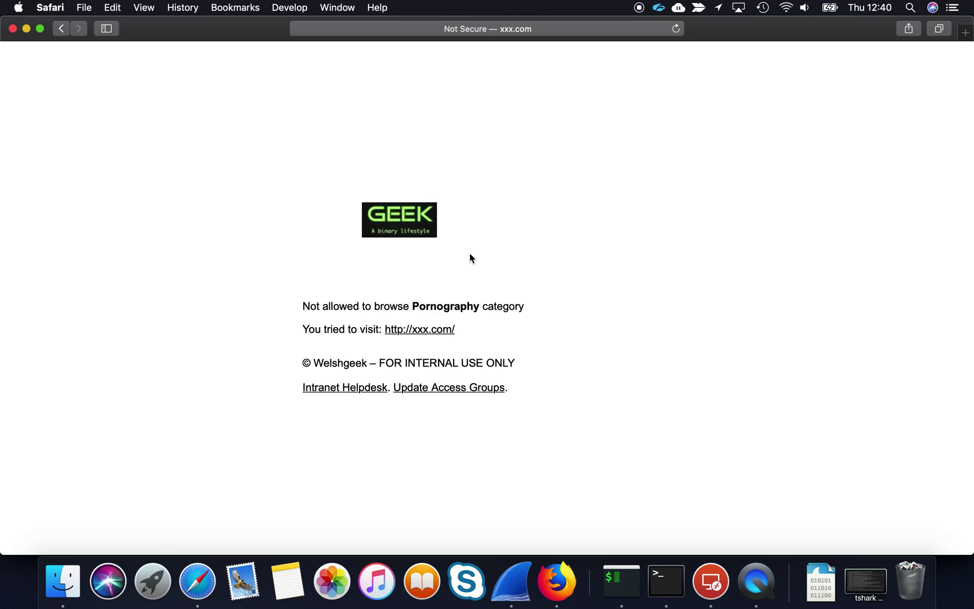
{"action": "key", "text": "super+Tab"}
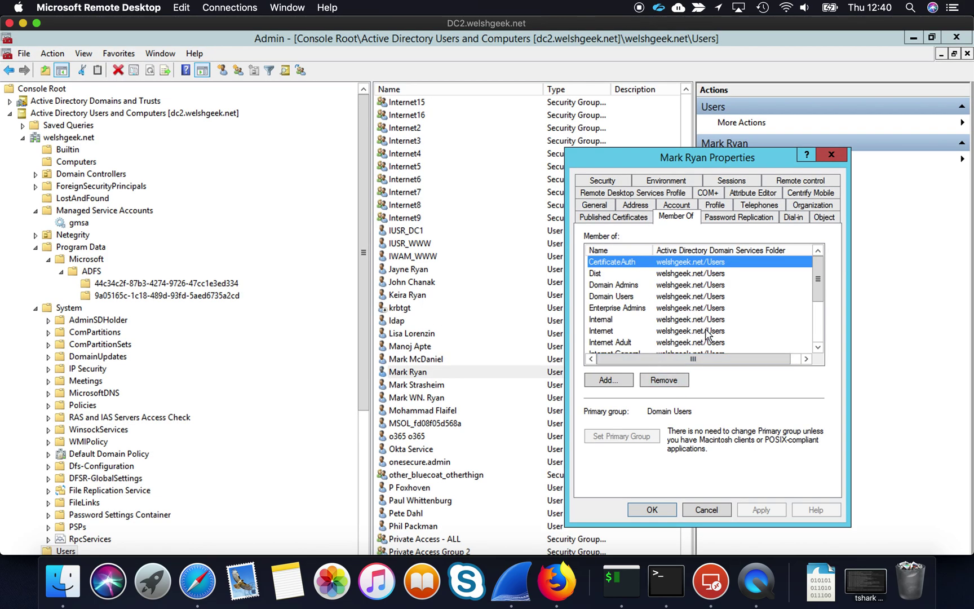
Remove Internet Adult from the user's Member Of list, confirm with Yes, and apply
{"action": "left_click", "coordinate": [634, 342]}
{"action": "left_click", "coordinate": [662, 380]}
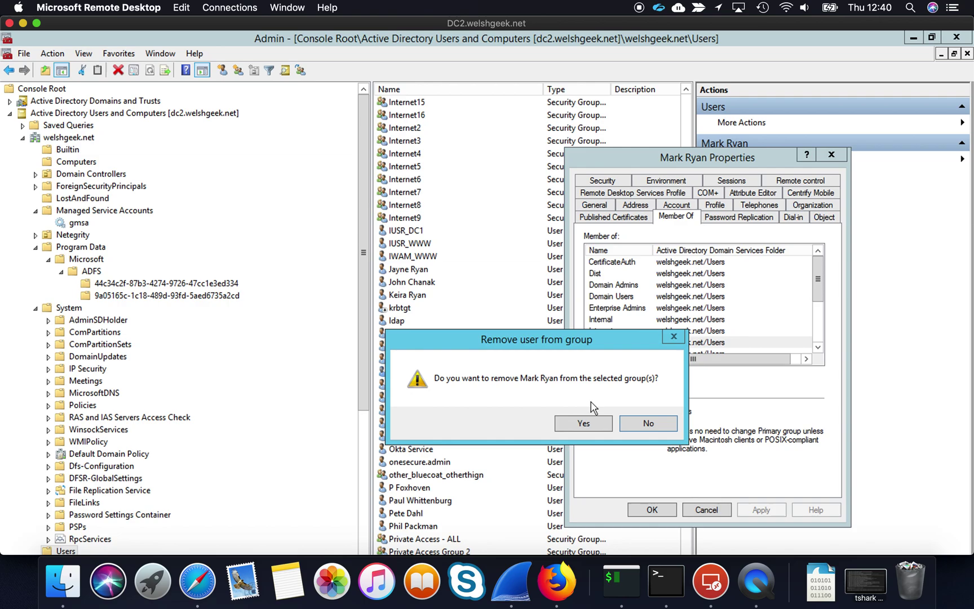
{"action": "left_click", "coordinate": [582, 426]}
{"action": "left_click", "coordinate": [771, 514]}
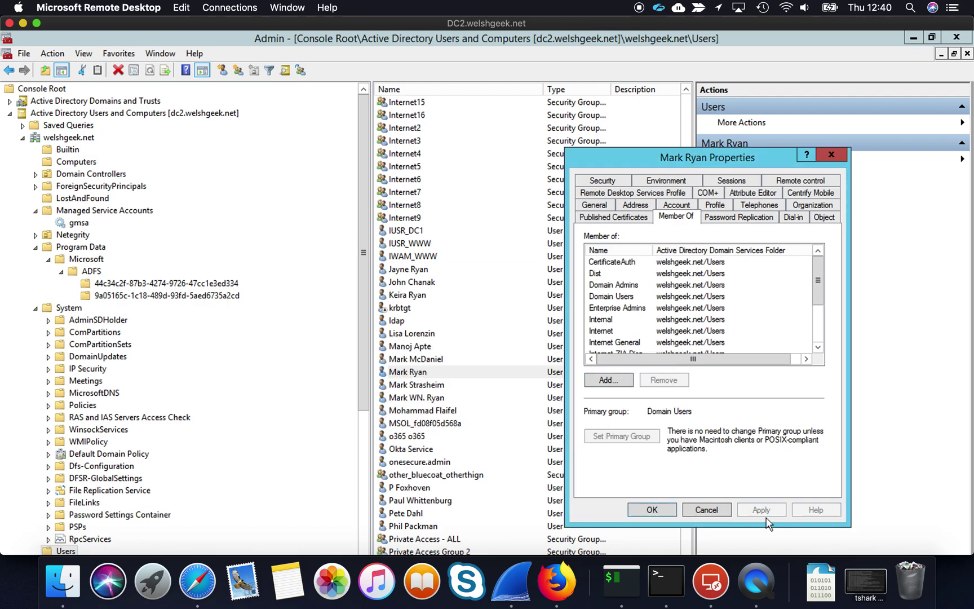
{"action": "key", "text": "super+Tab"}
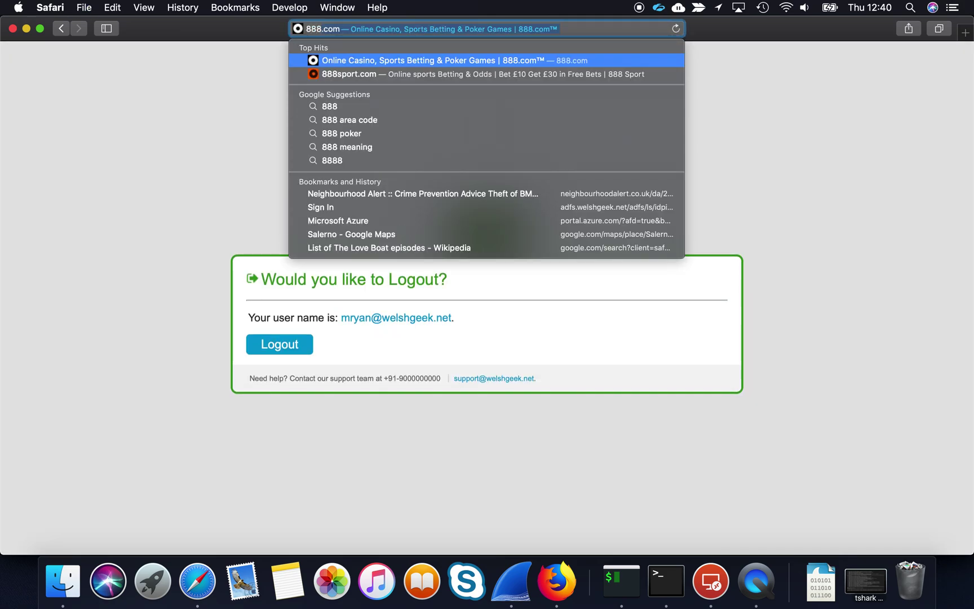
Reload 888.com and see the Gambling block page return
{"action": "key", "text": "Return"}
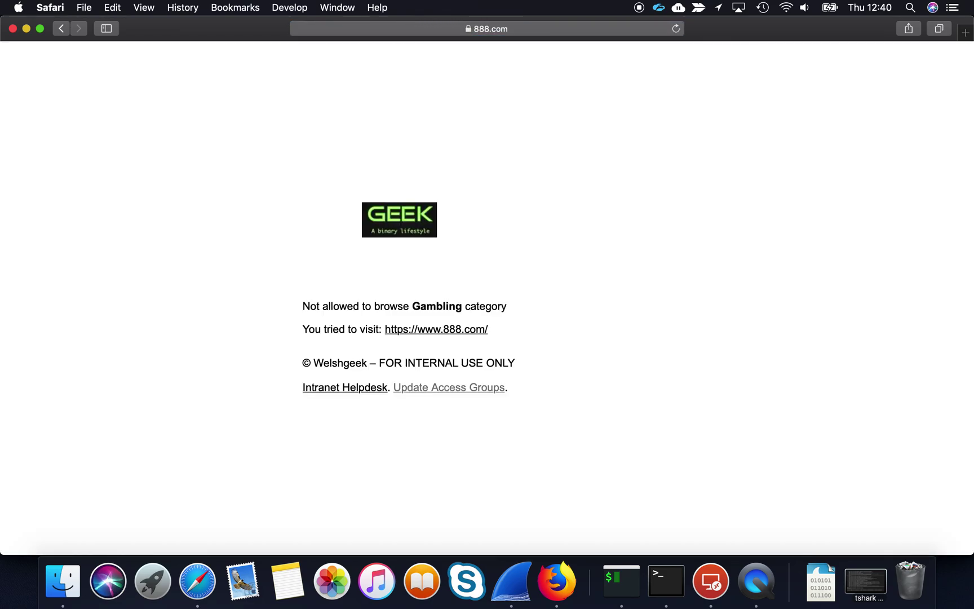
{"action": "key", "text": "super+Tab"}
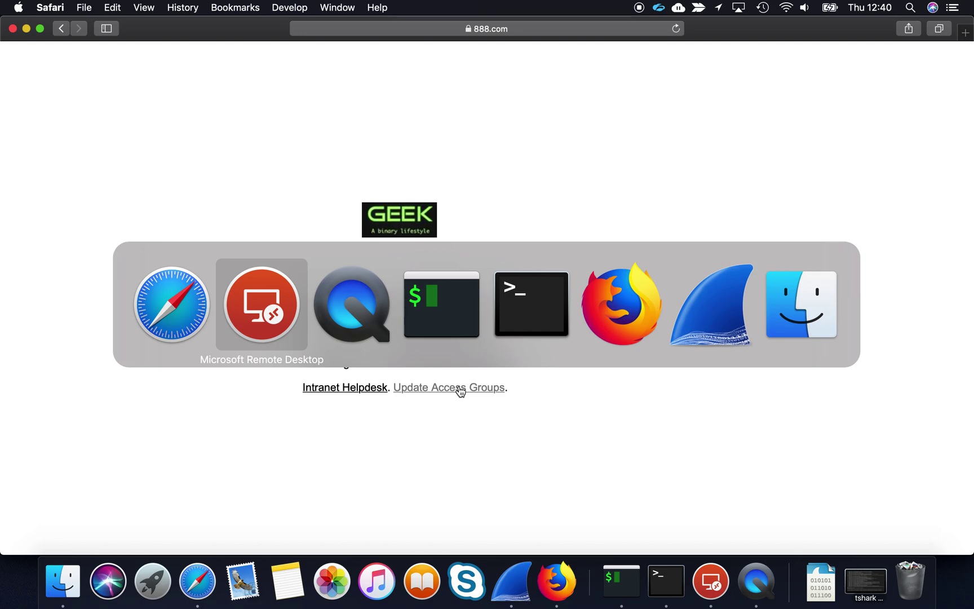
{"action": "key", "text": "super+shift+Tab"}
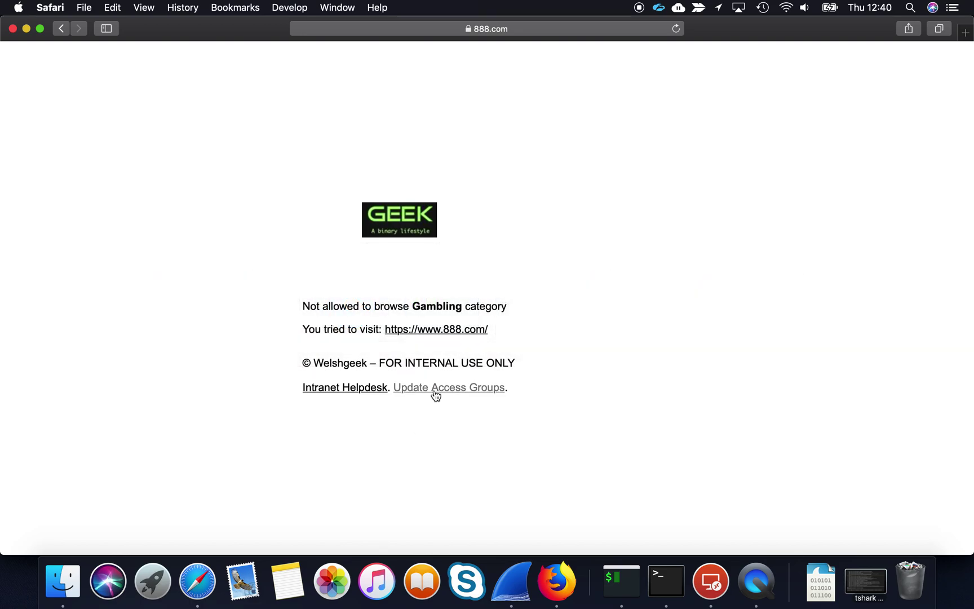
Copy the Update Access Groups link and load that ADFS sign-on URL ending logintorp=ZS2
{"action": "right_click", "coordinate": [438, 390]}
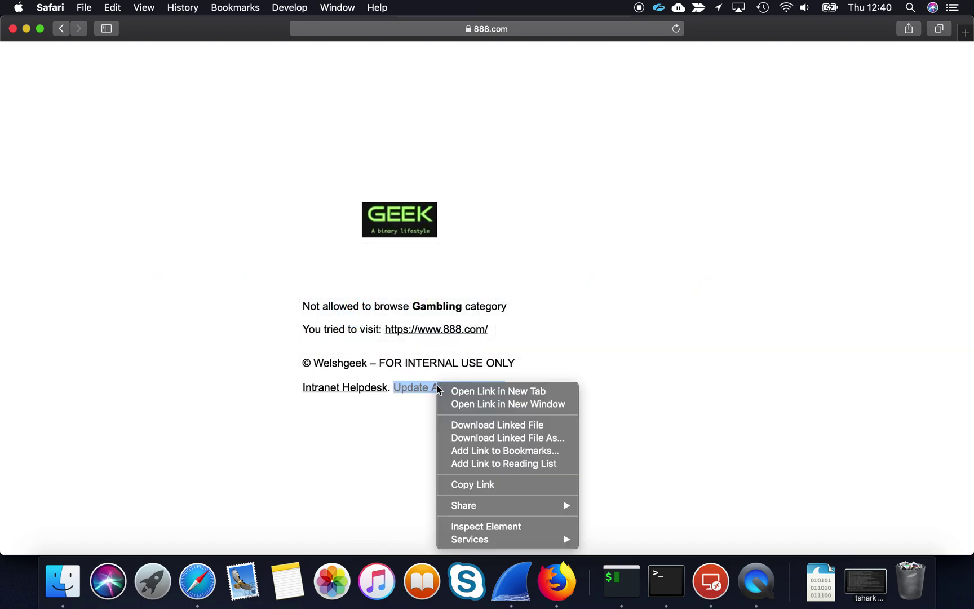
{"action": "left_click", "coordinate": [487, 488]}
{"action": "key", "text": "super+l"}
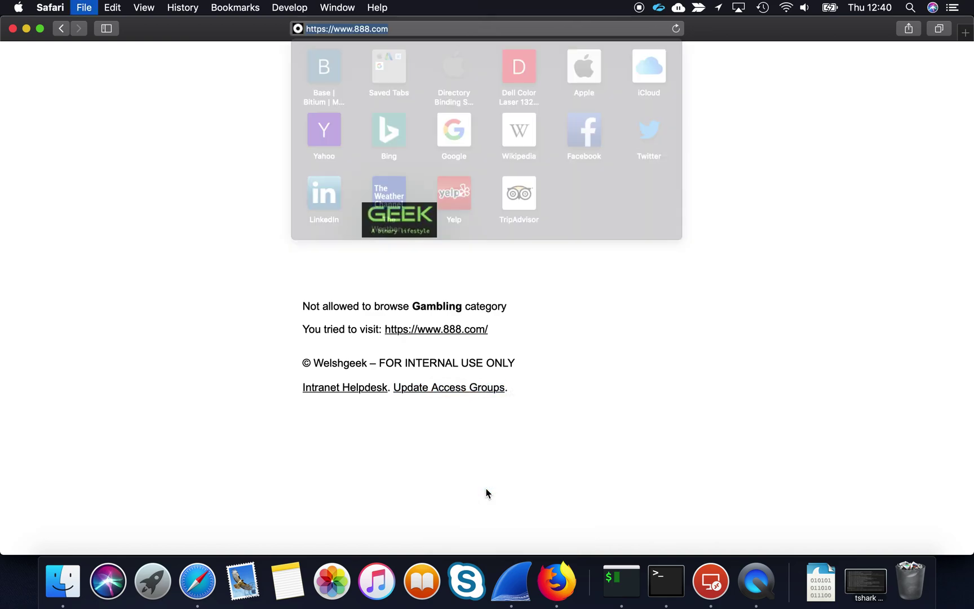
{"action": "key", "text": "super+v"}
{"action": "key", "text": "Return"}
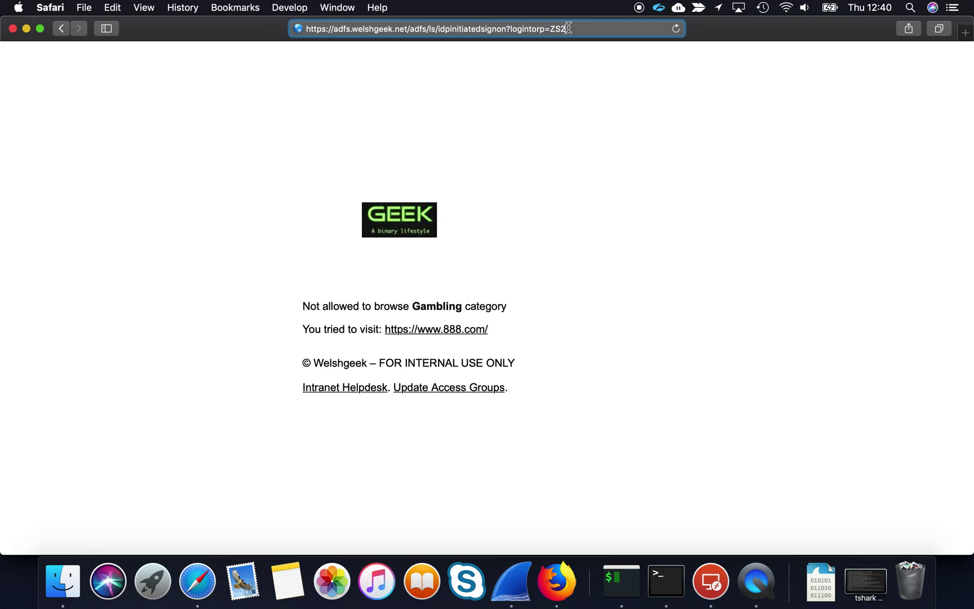
{"action": "key", "text": "super+Tab"}
{"action": "key", "text": "super+Tab"}
Switch to the ADFS Internal session, close the restart notice, and select Relying Party Trusts
{"action": "key", "text": "super+shift+Tab"}
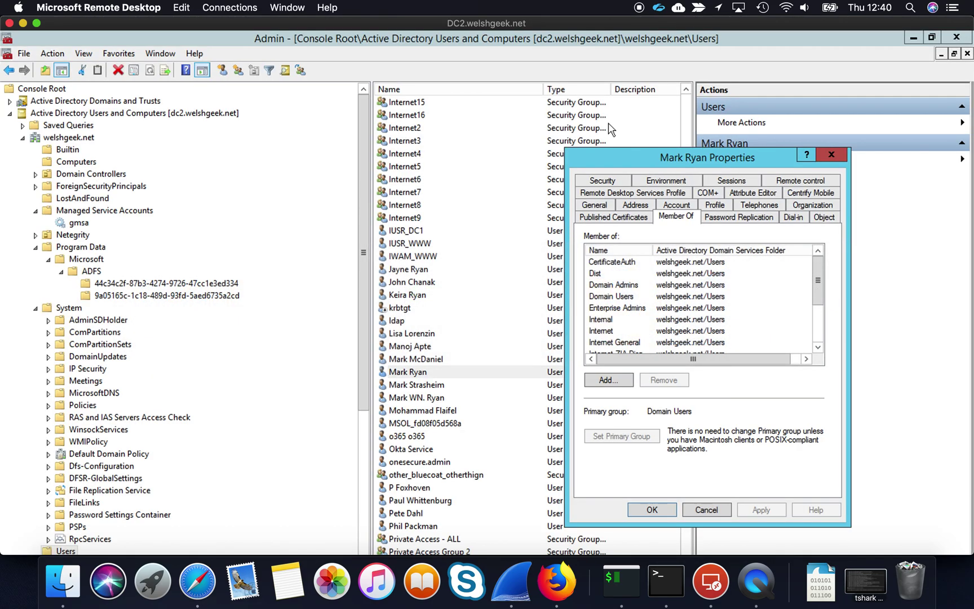
{"action": "left_click", "coordinate": [287, 7]}
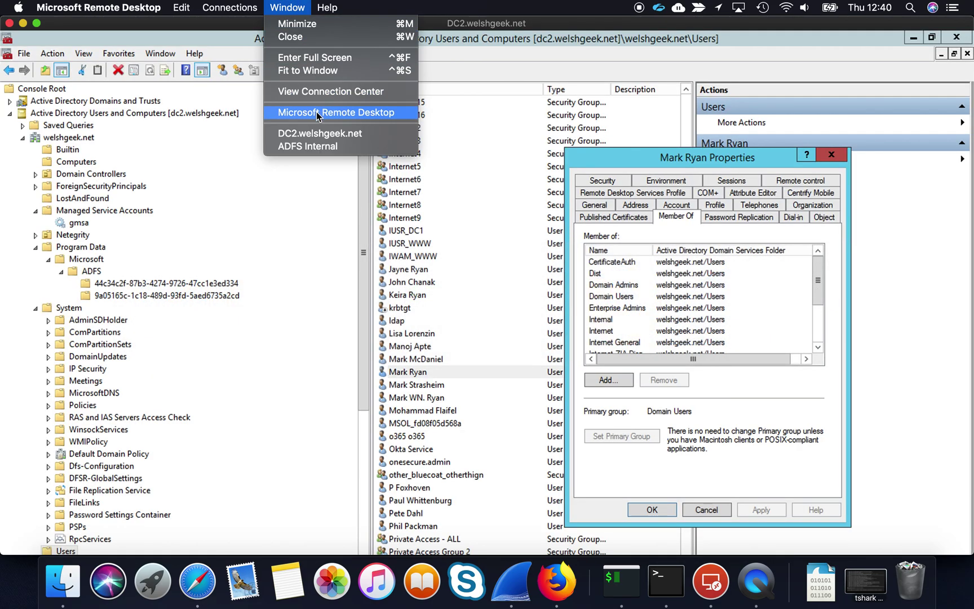
{"action": "left_click", "coordinate": [315, 146]}
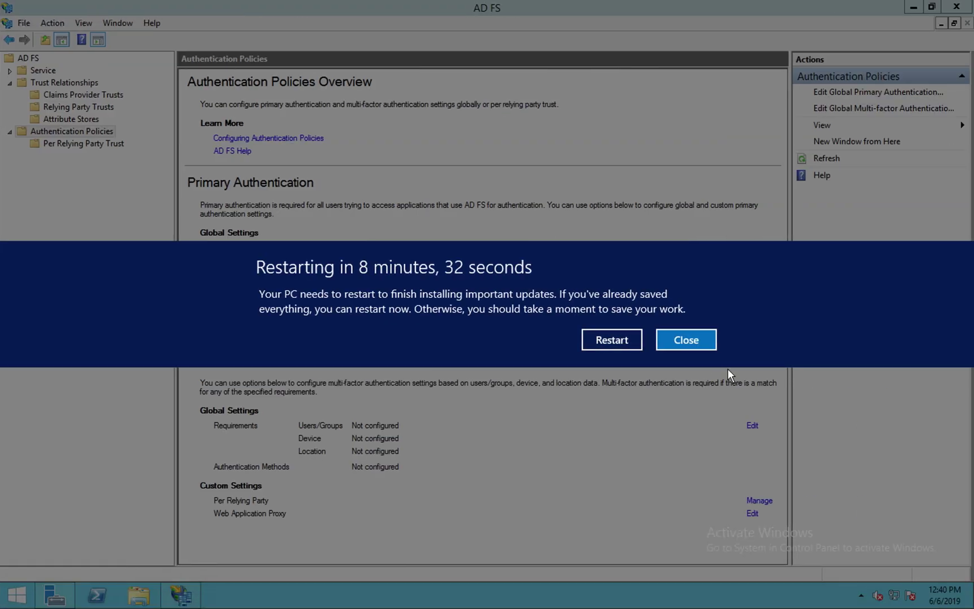
{"action": "left_click", "coordinate": [705, 343]}
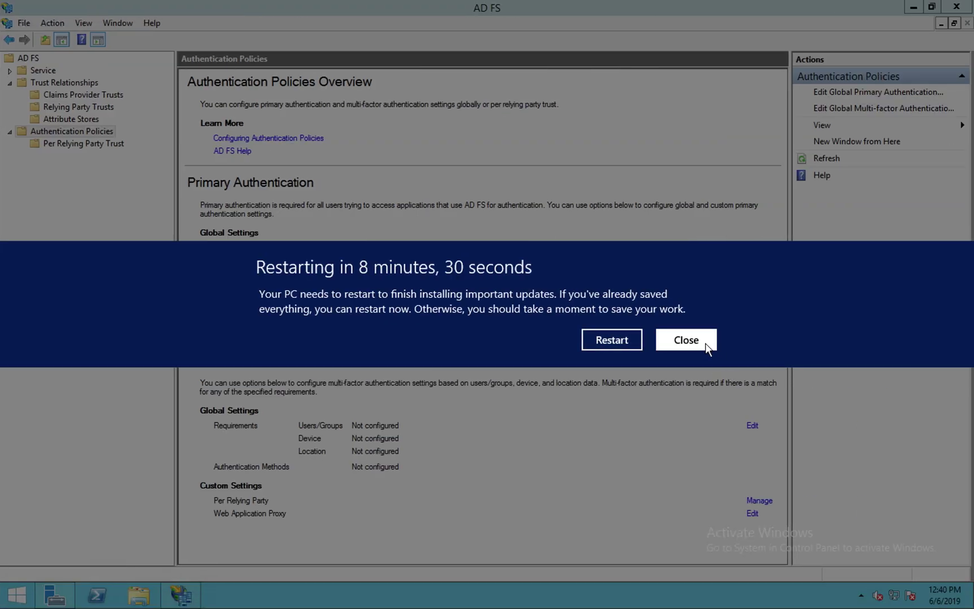
{"action": "left_click", "coordinate": [70, 107]}
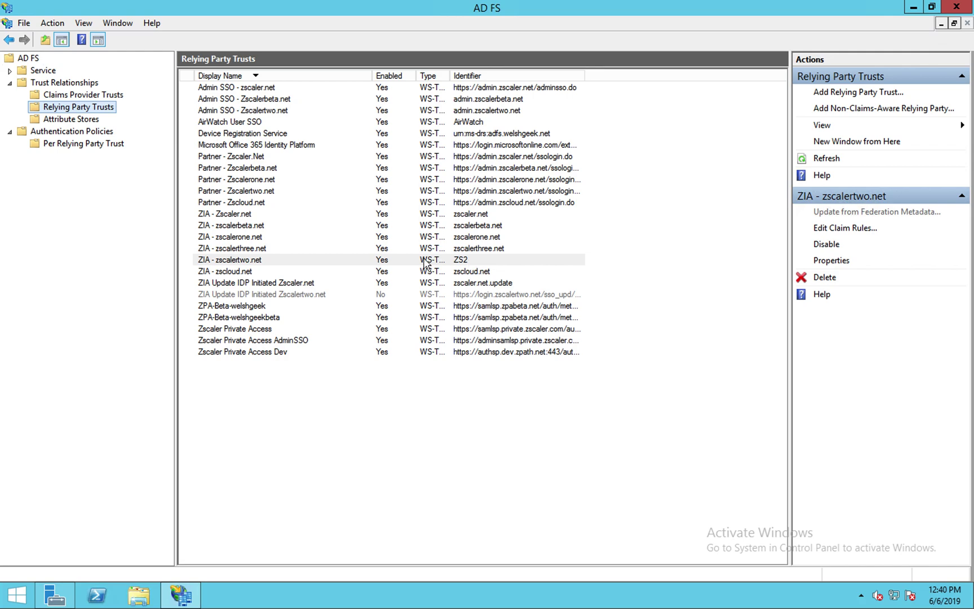
Open ZIA - zscalertwo.net properties and inspect the zscalertwo.net and ZS2 identifiers
{"action": "double_click", "coordinate": [264, 261]}
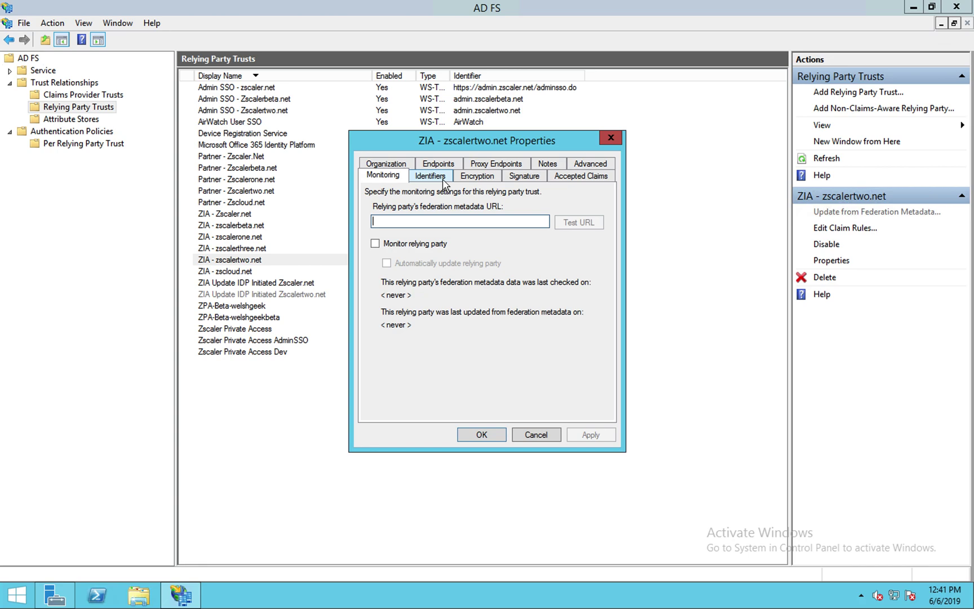
{"action": "left_click", "coordinate": [430, 175]}
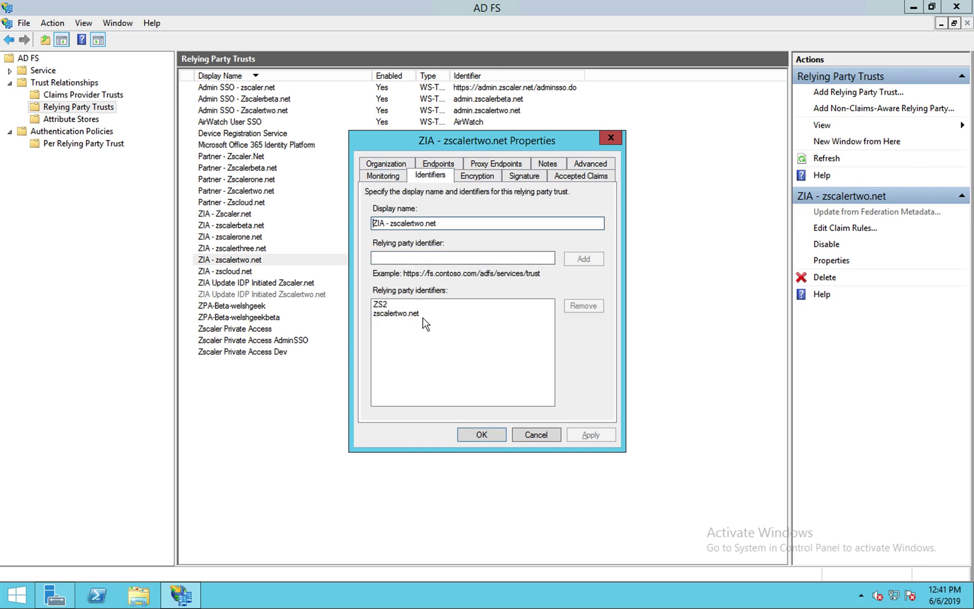
{"action": "left_click", "coordinate": [386, 315]}
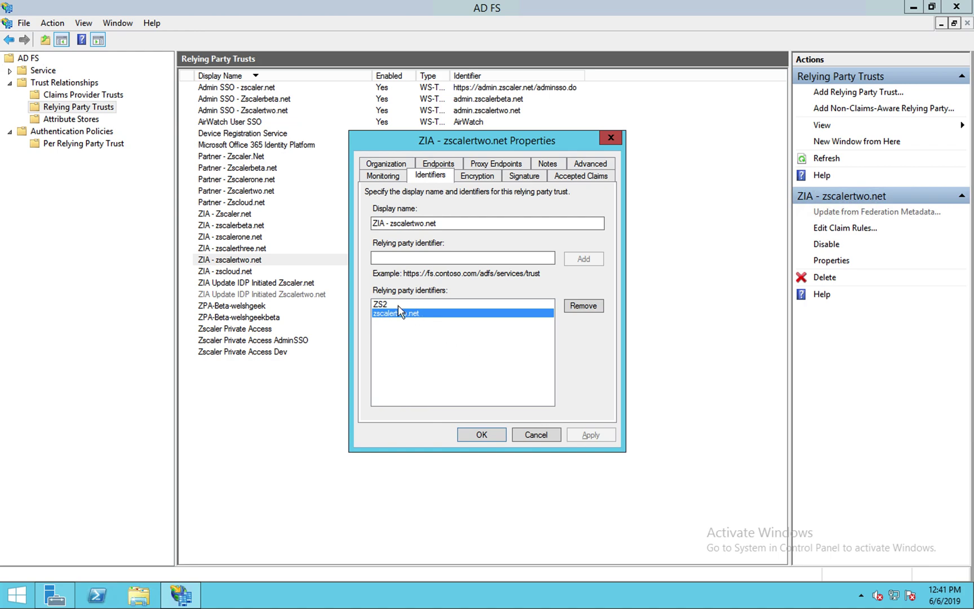
{"action": "left_click", "coordinate": [384, 304]}
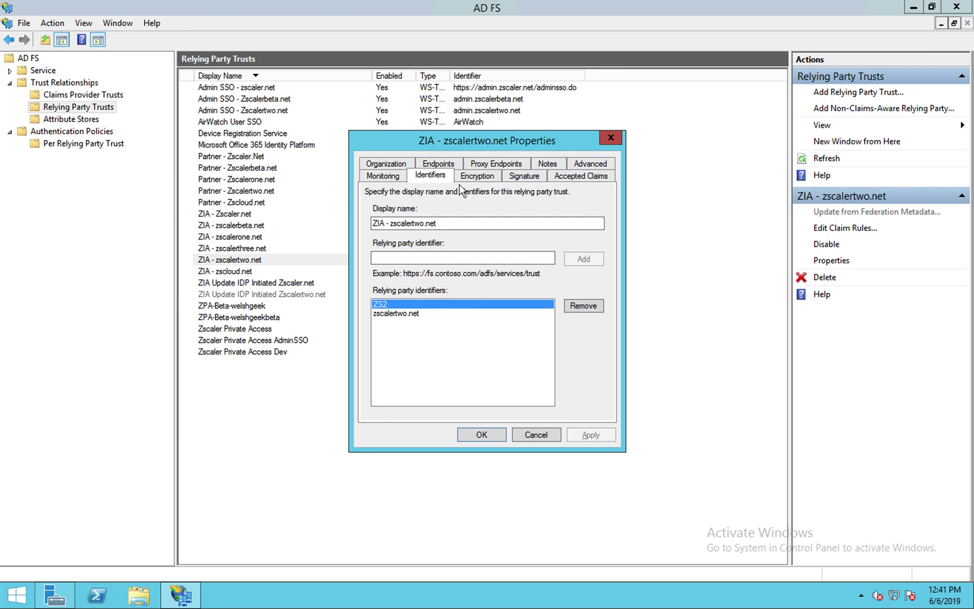
Widen the Endpoints URL column to show sfc_sso (index 0) and default sso_upd/103550 (index 1)
{"action": "left_click", "coordinate": [447, 165]}
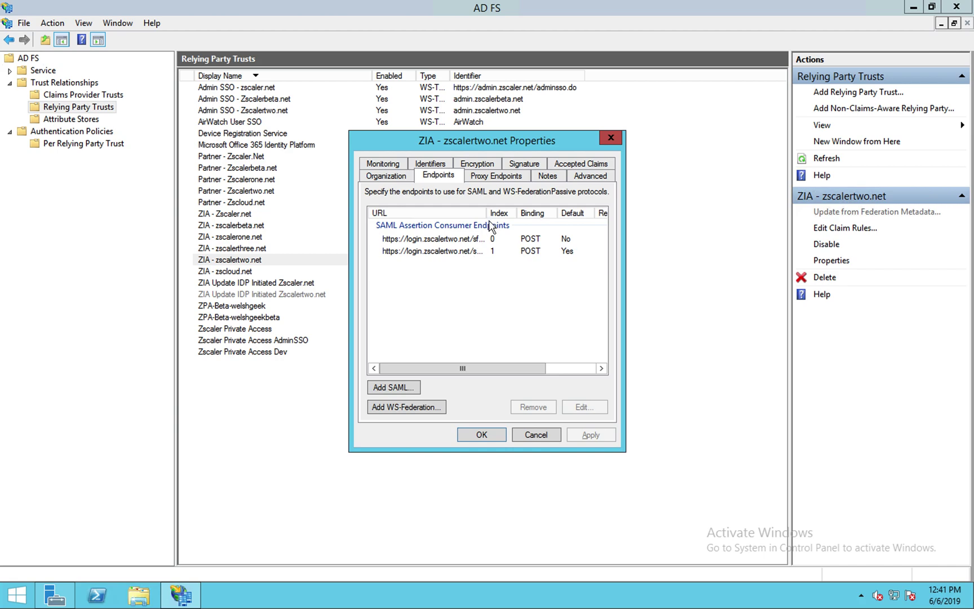
{"action": "left_click_drag", "start_coordinate": [486, 213], "coordinate": [516, 214]}
{"action": "left_click", "coordinate": [489, 241]}
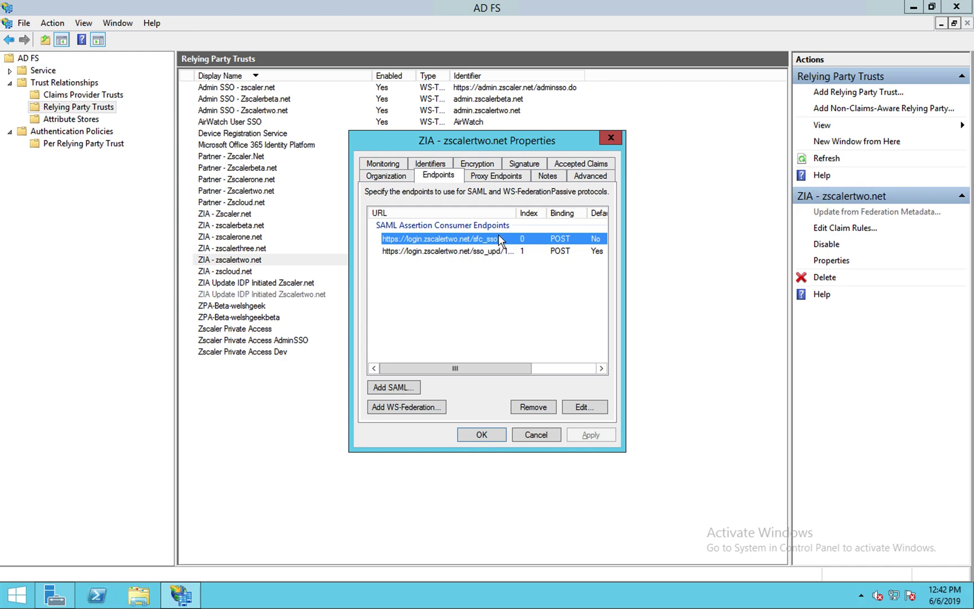
{"action": "left_click", "coordinate": [486, 255]}
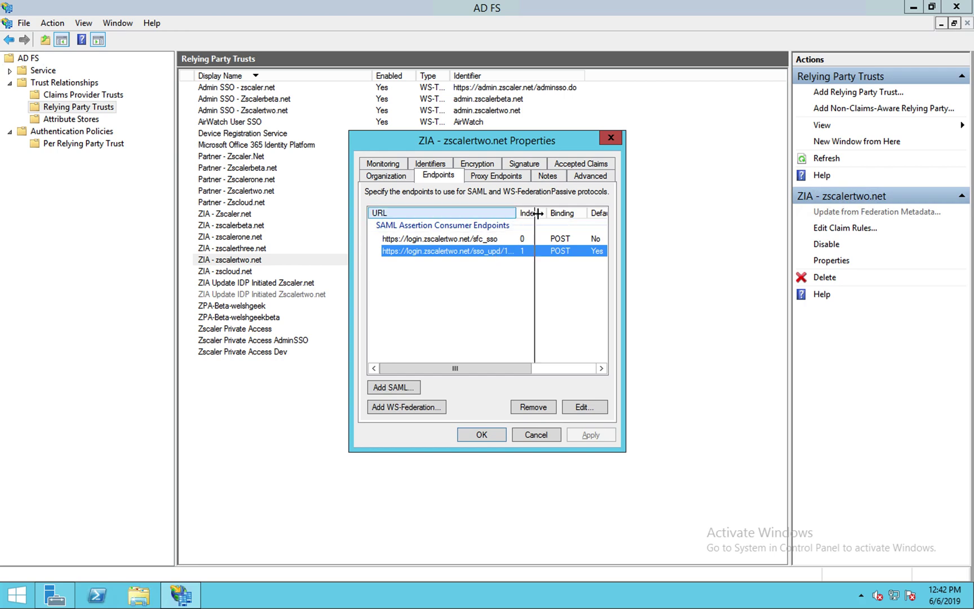
{"action": "left_click_drag", "start_coordinate": [538, 213], "coordinate": [538, 213]}
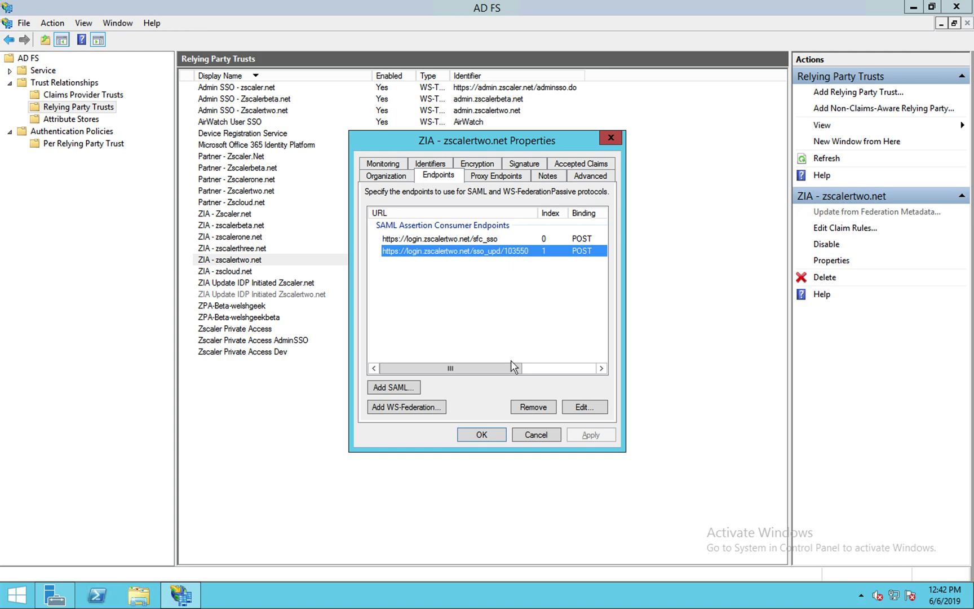
{"action": "left_click_drag", "start_coordinate": [511, 363], "coordinate": [555, 377]}
{"action": "left_click", "coordinate": [546, 240]}
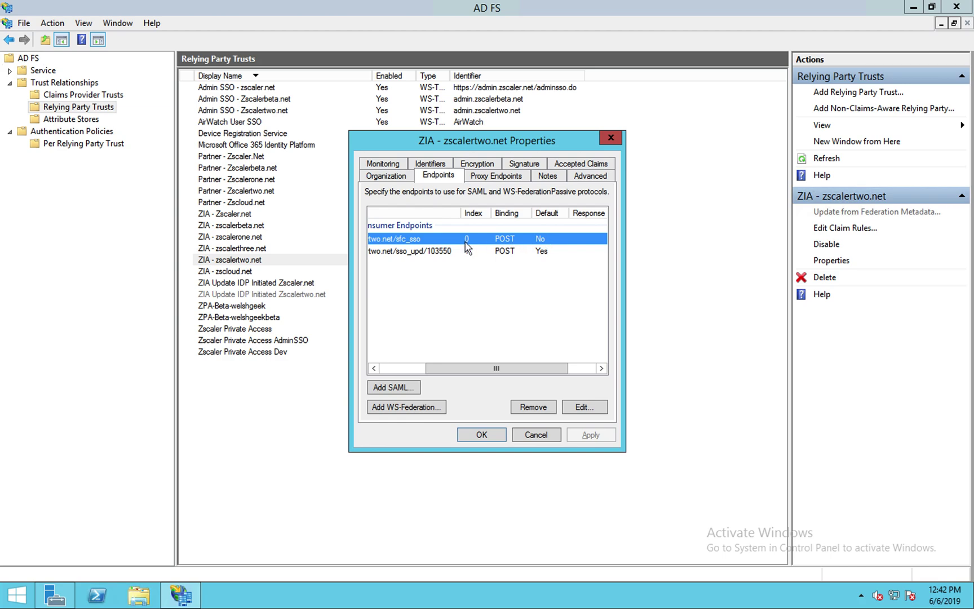
{"action": "left_click", "coordinate": [443, 255]}
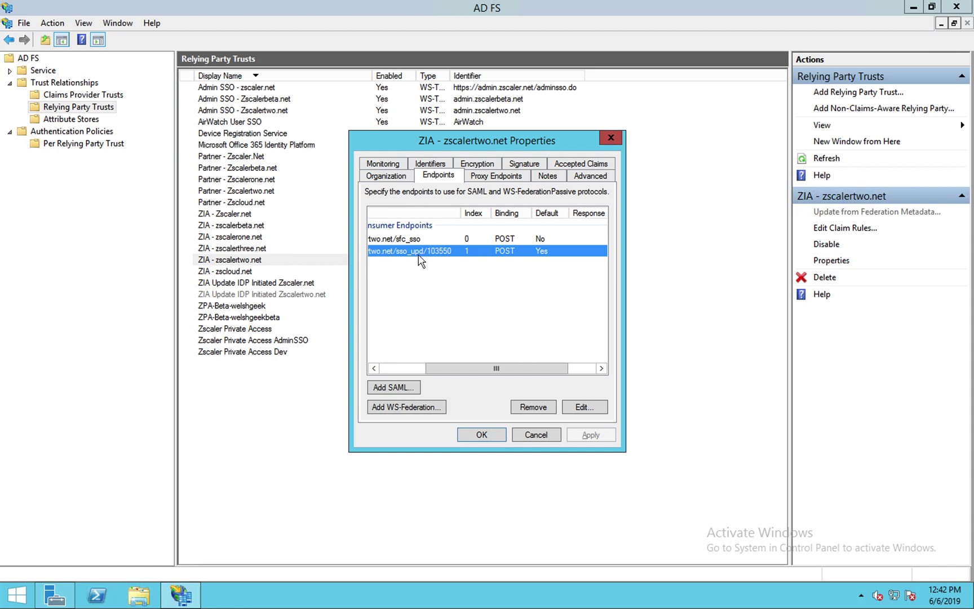
{"action": "left_click", "coordinate": [423, 168]}
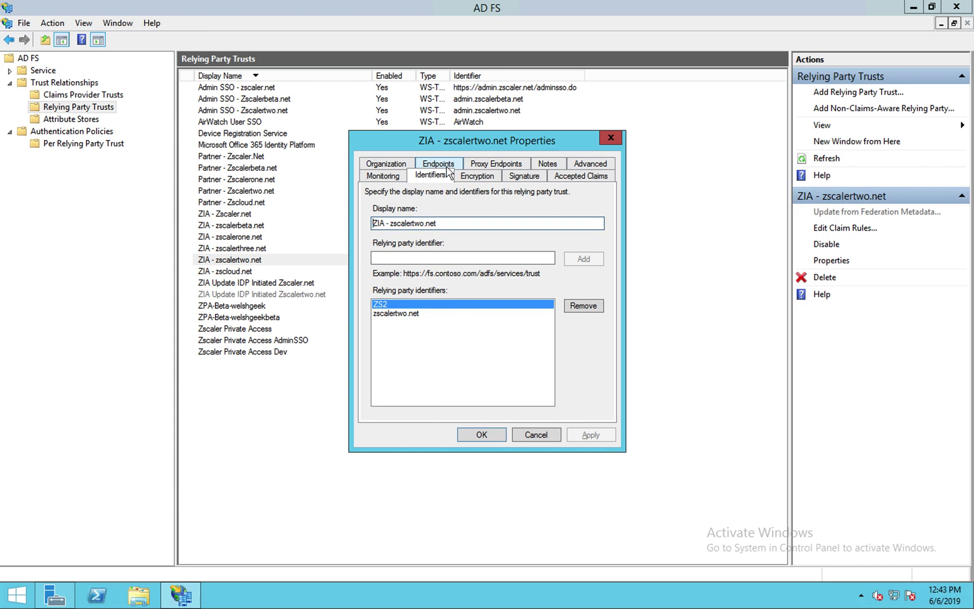
{"action": "left_click", "coordinate": [447, 168]}
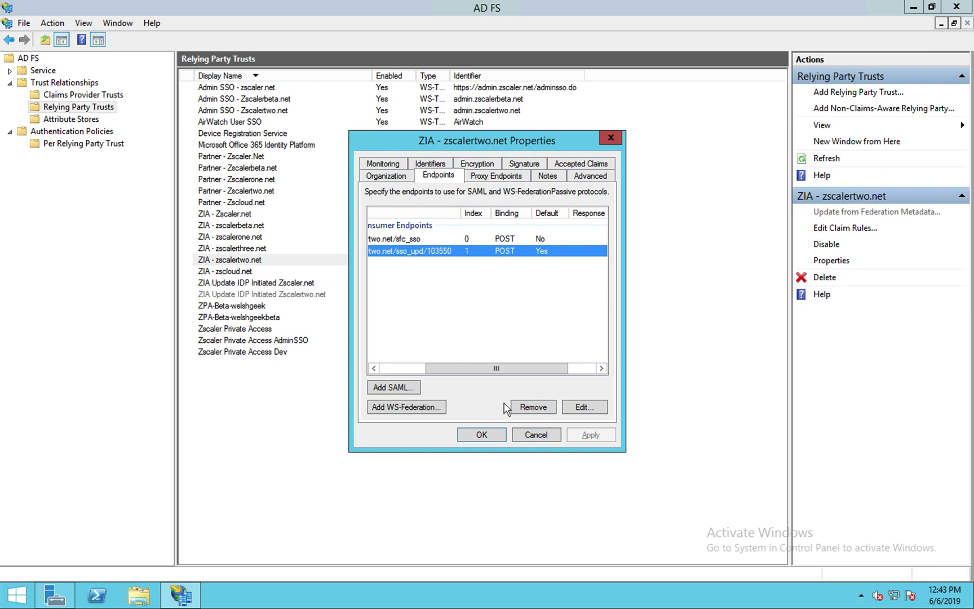
Cancel the trust properties dialog without changes and return to Safari
{"action": "left_click", "coordinate": [543, 436]}
{"action": "key", "text": "super+Tab"}
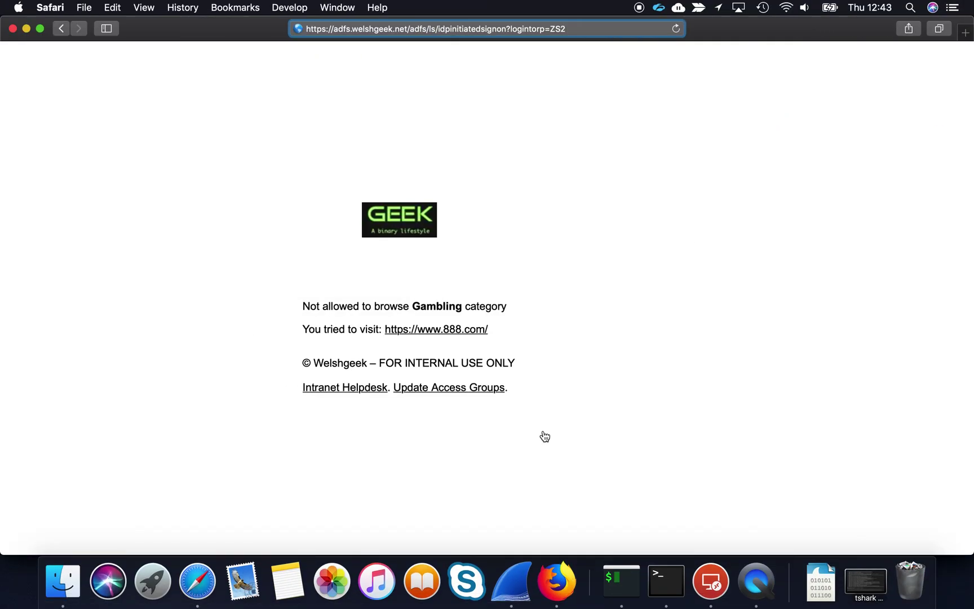
{"action": "key", "text": "super+Tab"}
{"action": "key", "text": "super+Tab"}
{"action": "key", "text": "super+shift+Tab"}
{"action": "key", "text": "super+shift+Tab"}
{"action": "key", "text": "super+shift+Tab"}
Sign in to admin.zscalertwo.net with the saved admin login to reach Web Overview
{"action": "key", "text": "super+l"}
{"action": "type", "text": "admin.zscalertw"}
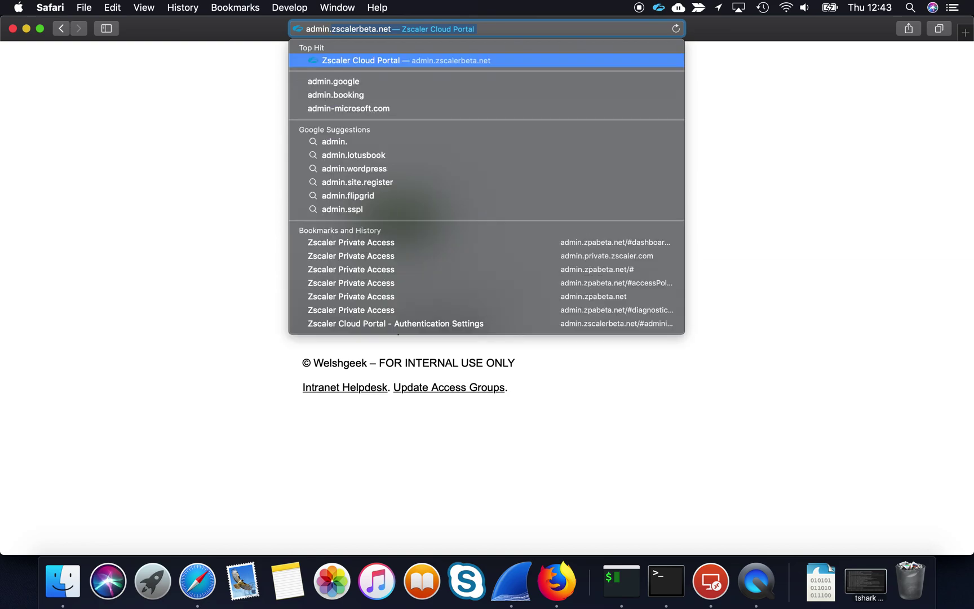
{"action": "type", "text": "o.net"}
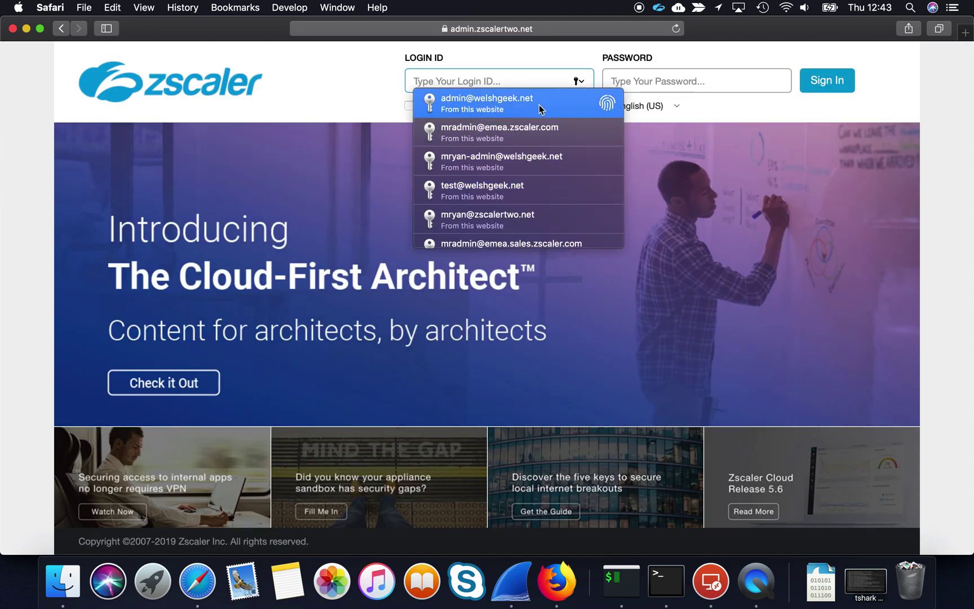
{"action": "left_click", "coordinate": [540, 104]}
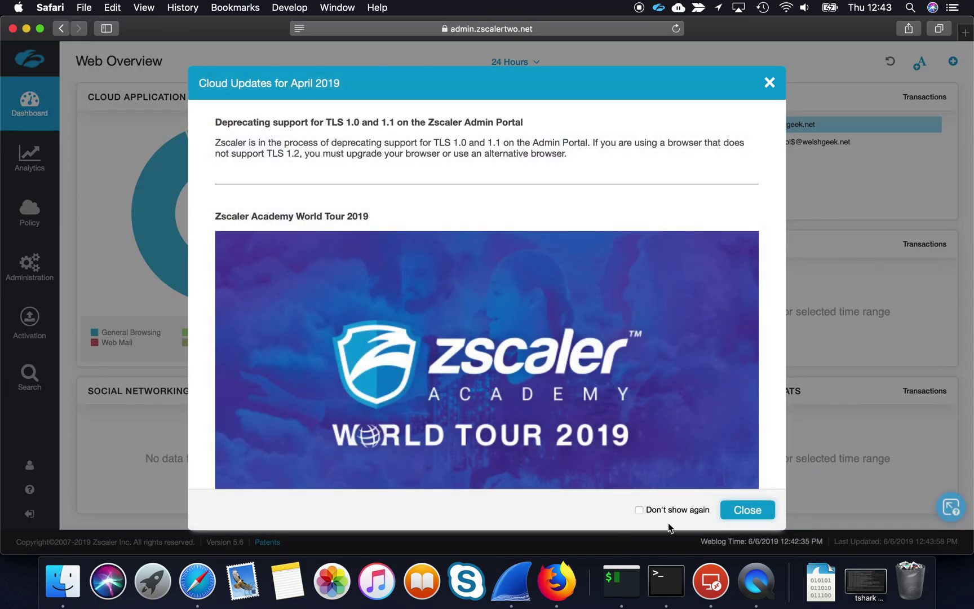
Dismiss the Cloud Updates announcement and go to Administration > Company Profile
{"action": "left_click", "coordinate": [744, 511]}
{"action": "left_click", "coordinate": [17, 276]}
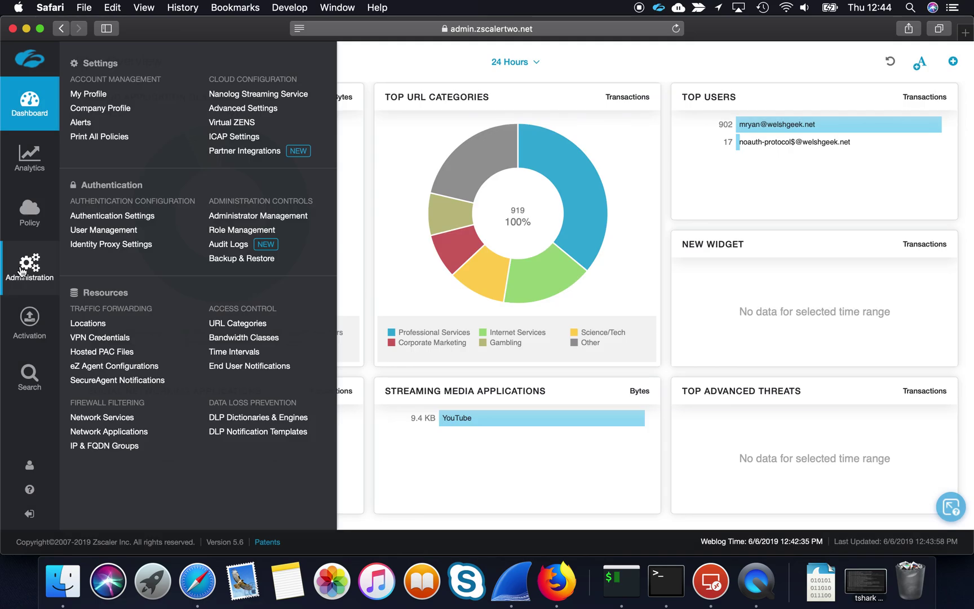
{"action": "left_click", "coordinate": [98, 107]}
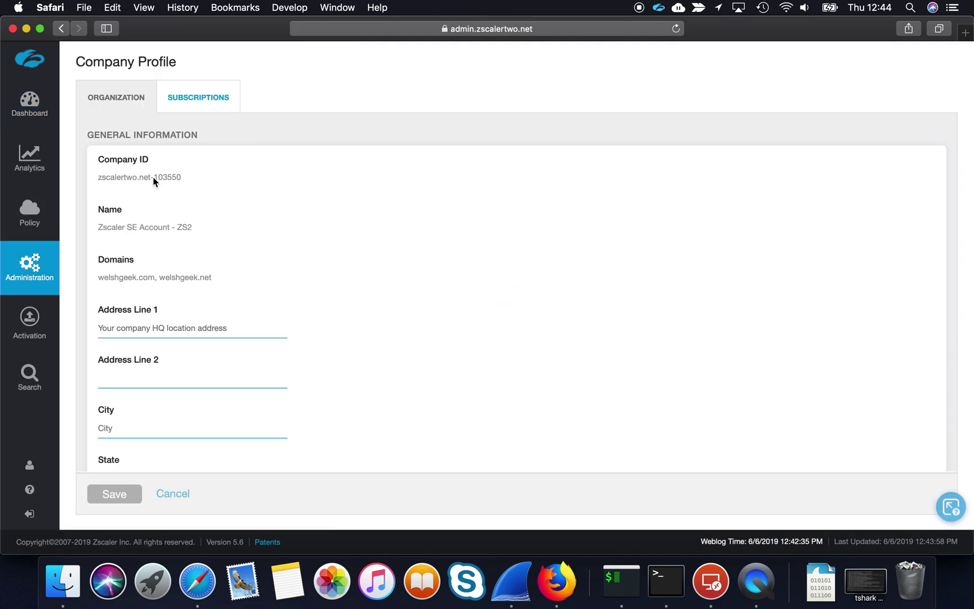
Highlight the numeric suffix of the Company ID to compare with the SSO-update endpoint
{"action": "left_click_drag", "start_coordinate": [153, 179], "coordinate": [209, 179]}
{"action": "left_click", "coordinate": [193, 182]}
{"action": "left_click_drag", "start_coordinate": [183, 184], "coordinate": [153, 179]}
{"action": "mouse_move", "coordinate": [32, 334]}
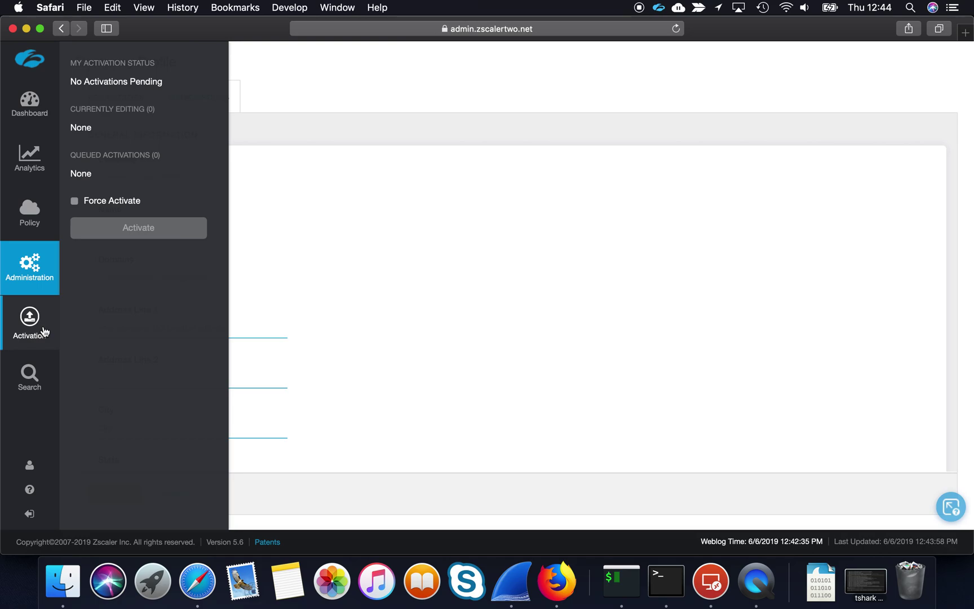
Open End User Notifications and select the Update Access Groups ADFS sign-on link in the notification text
{"action": "mouse_move", "coordinate": [44, 267]}
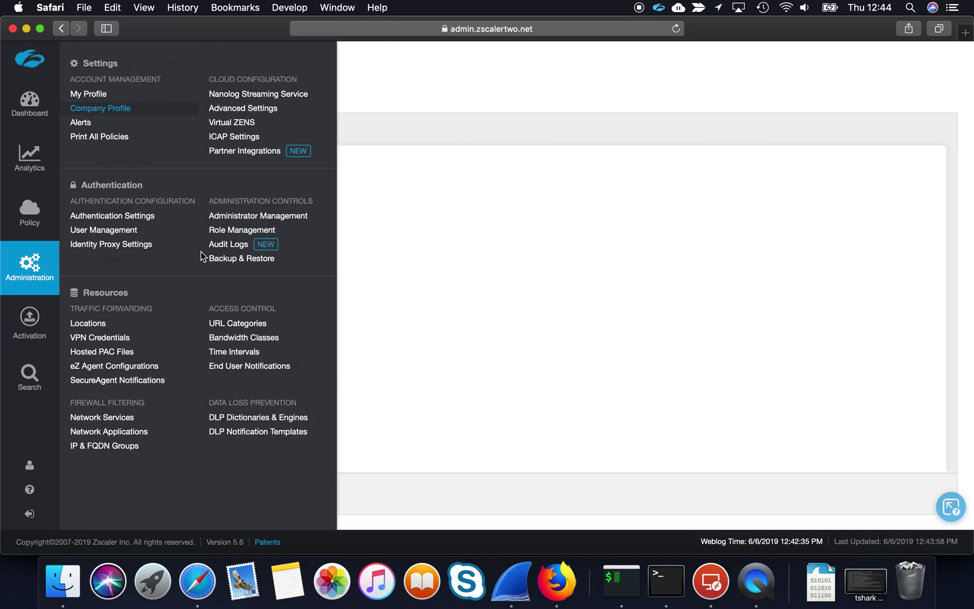
{"action": "left_click", "coordinate": [264, 368]}
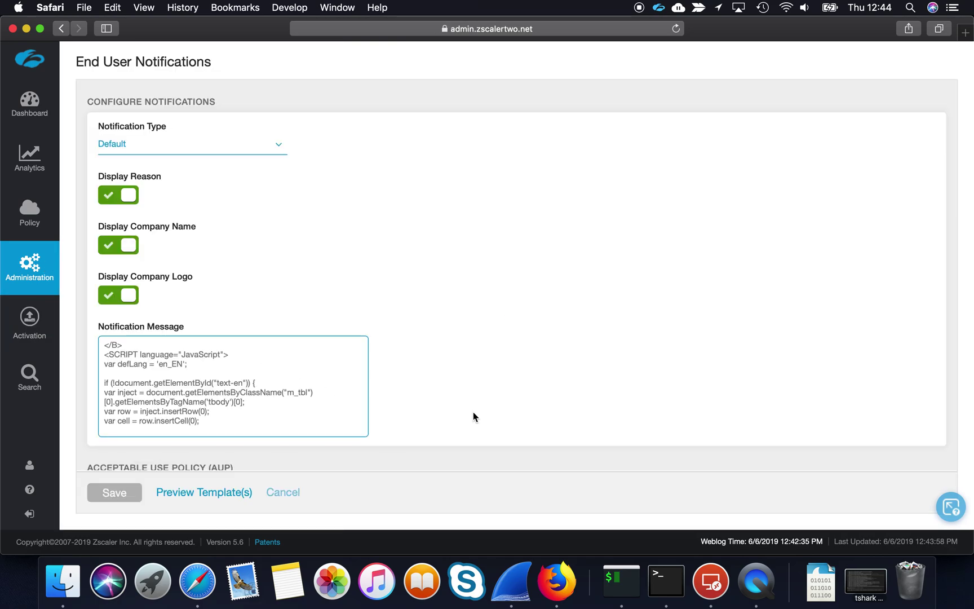
{"action": "scroll", "coordinate": [474, 417], "scroll_direction": "down", "scroll_amount": 10}
{"action": "scroll", "coordinate": [368, 98], "scroll_direction": "up", "scroll_amount": 5}
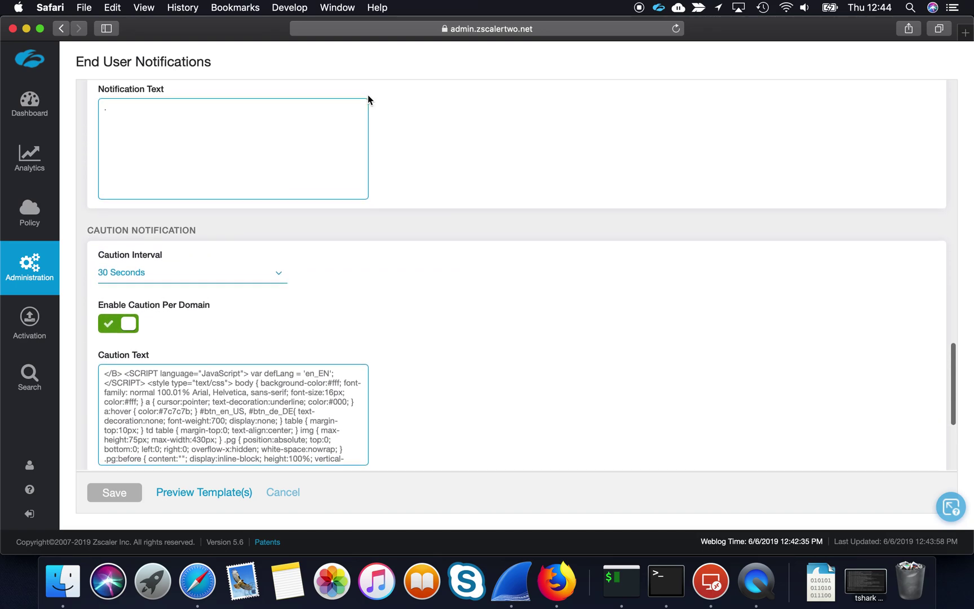
{"action": "scroll", "coordinate": [369, 100], "scroll_direction": "up", "scroll_amount": 5}
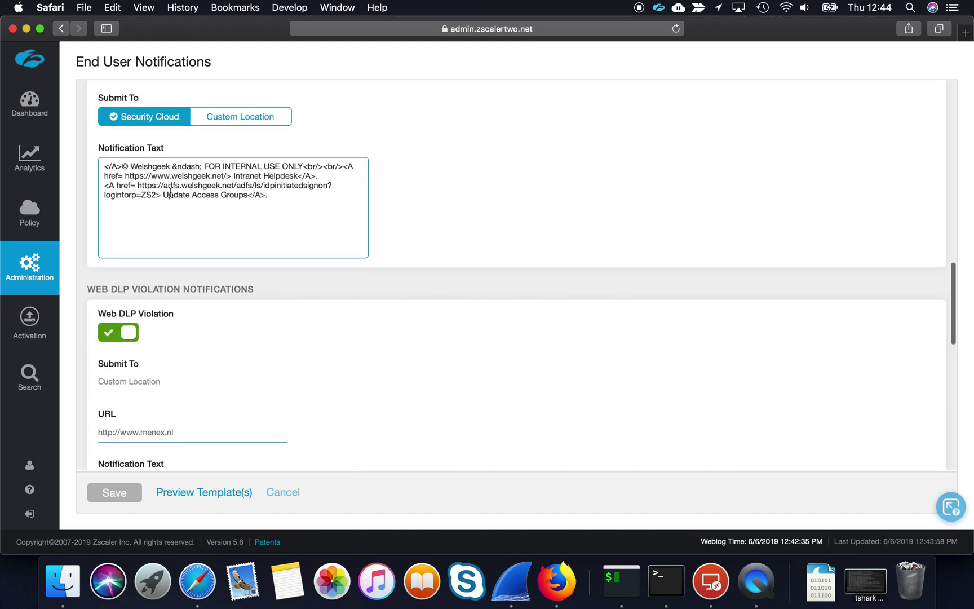
{"action": "left_click_drag", "start_coordinate": [108, 185], "coordinate": [288, 201]}
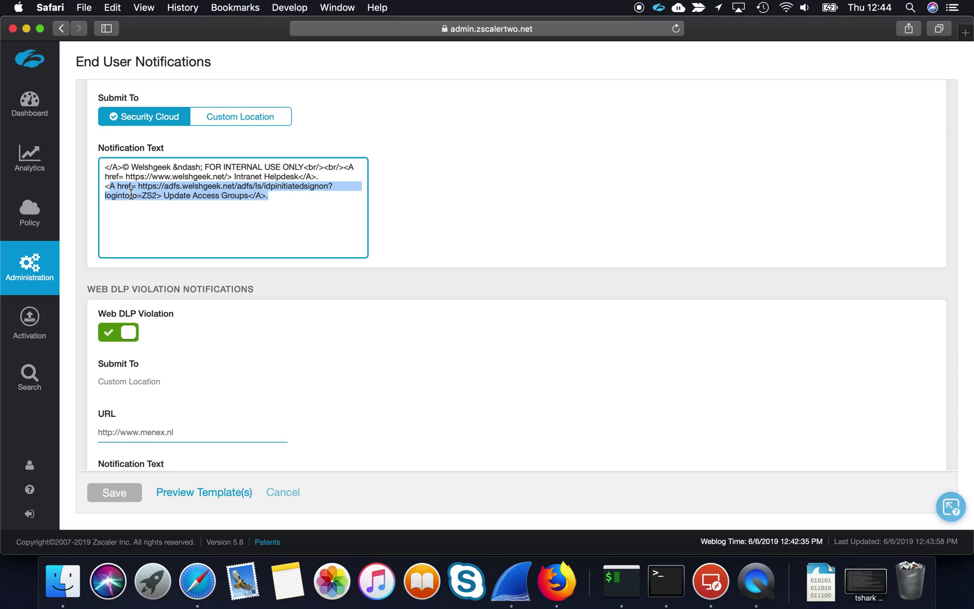